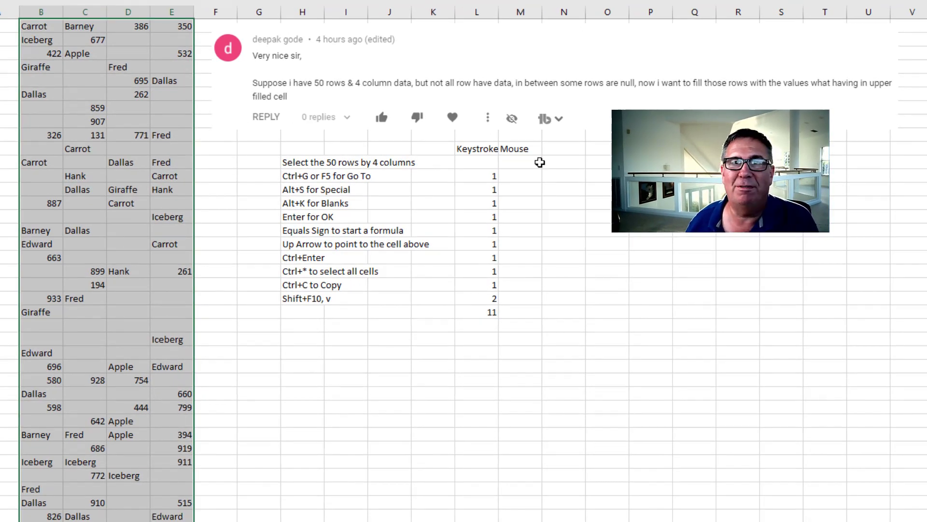
Step: Select the blank cells in the data block using Go To Special with Blanks
{"action": "key", "text": "ctrl+g"}
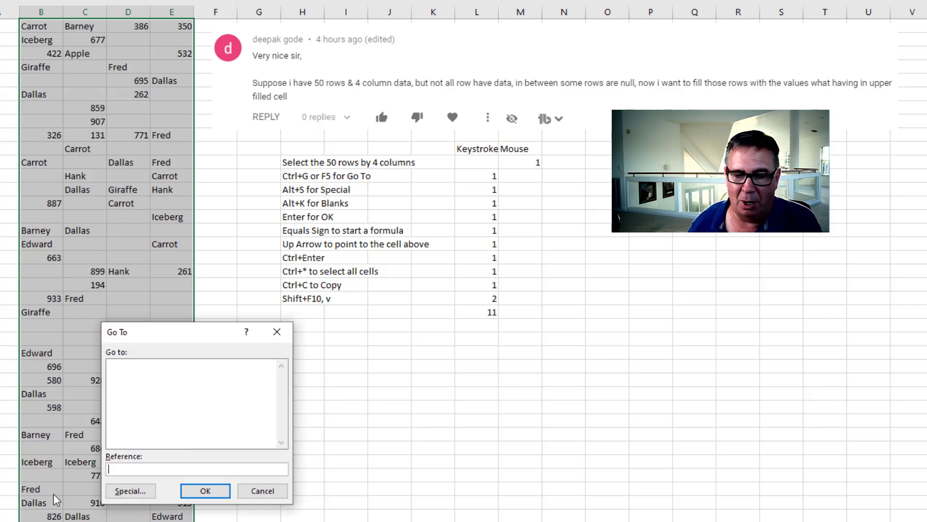
{"action": "key", "text": "alt+s"}
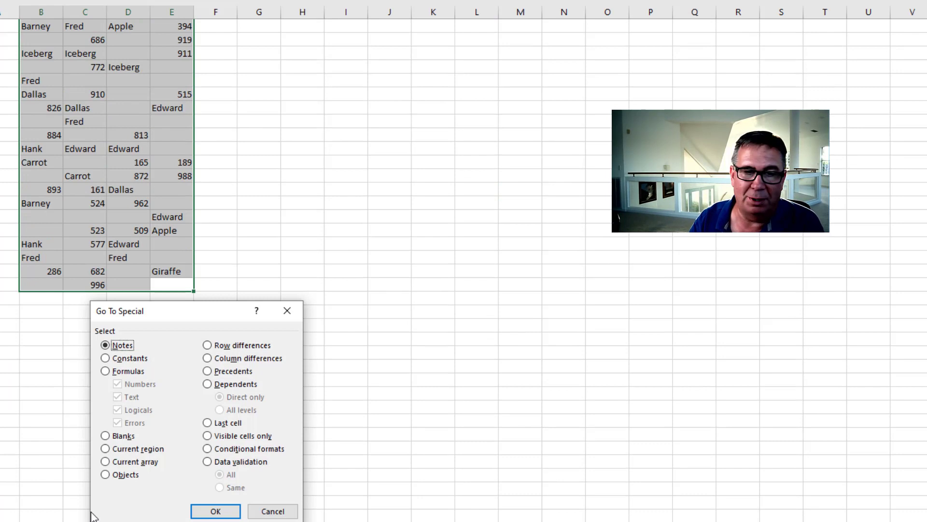
{"action": "key", "text": "alt+k"}
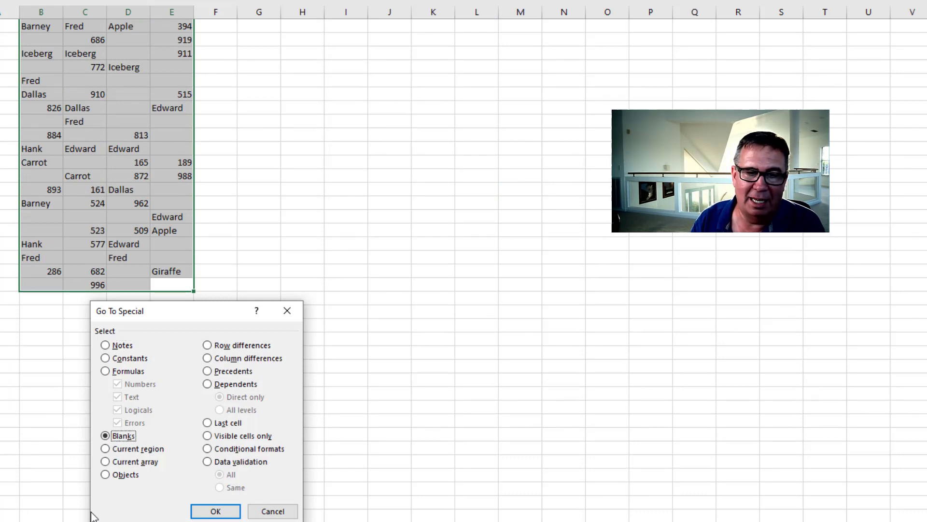
{"action": "key", "text": "Return"}
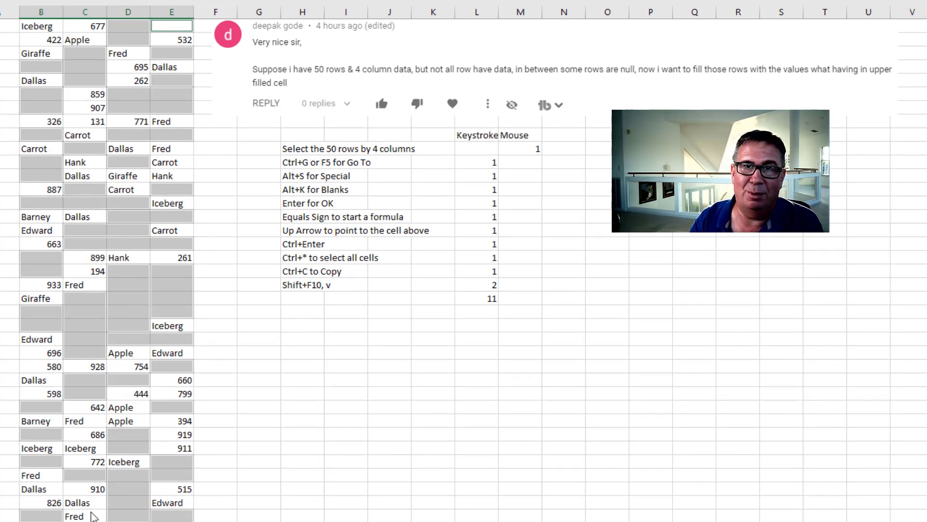
{"action": "type", "text": "="}
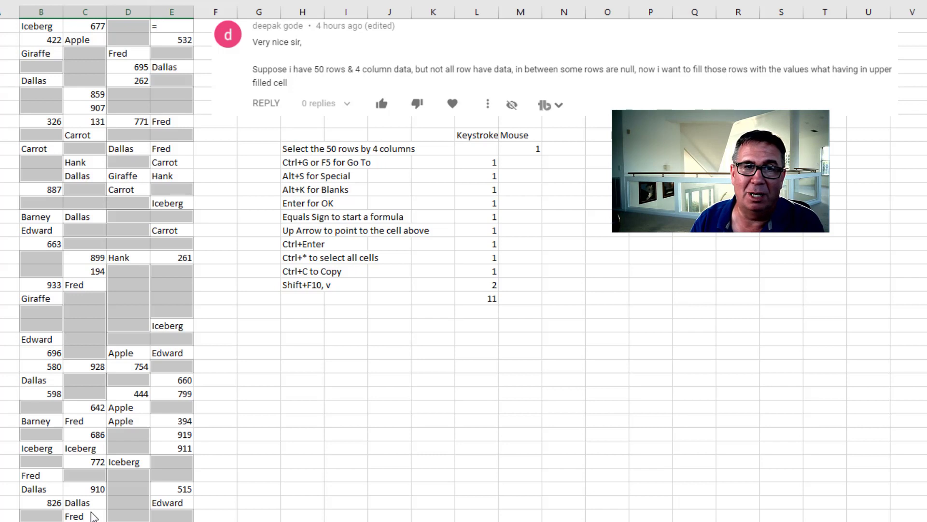
Step: Fill all selected blanks with a formula referencing the cell directly above
{"action": "key", "text": "Up"}
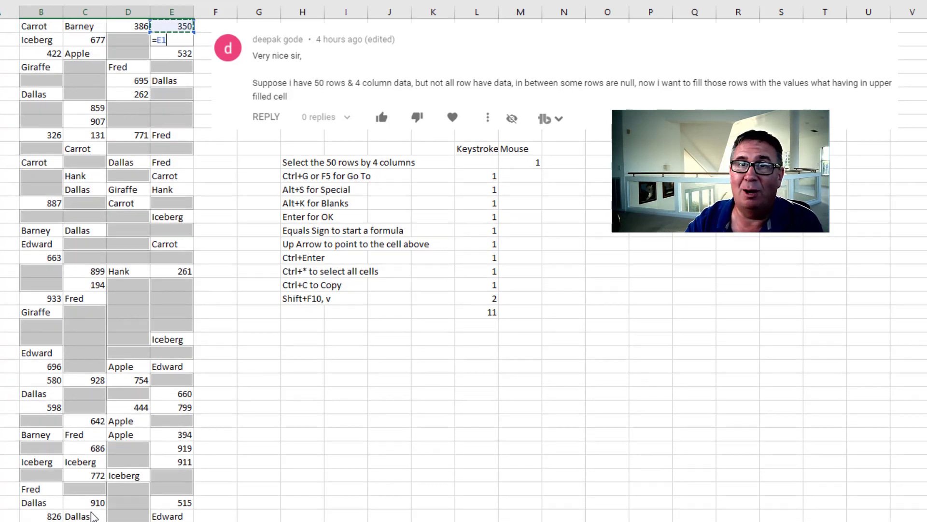
{"action": "key", "text": "ctrl+Return"}
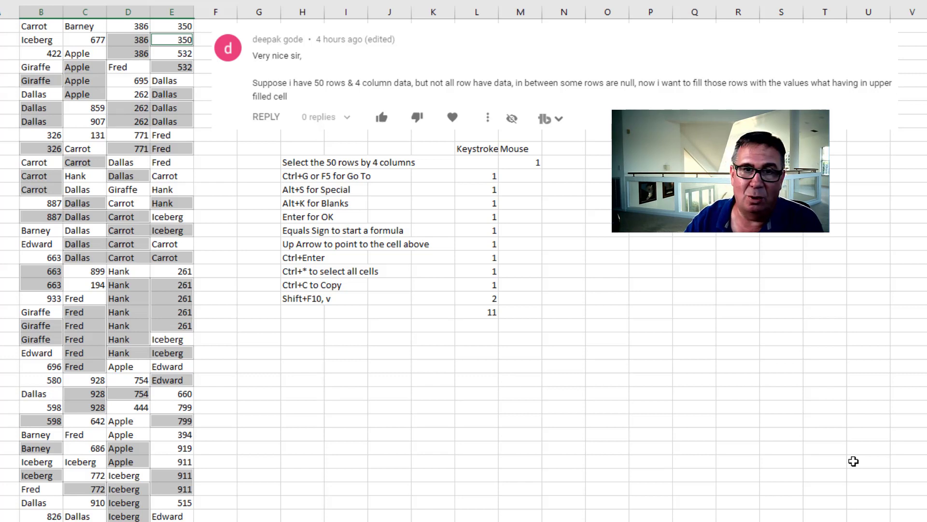
Step: Copy the whole filled data block and paste it back as values
{"action": "key", "text": "ctrl+asterisk"}
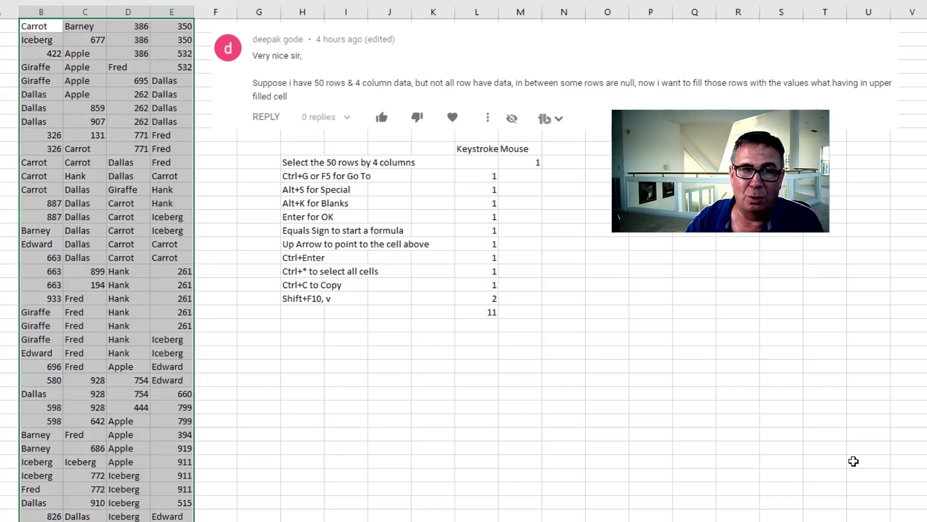
{"action": "key", "text": "ctrl+c"}
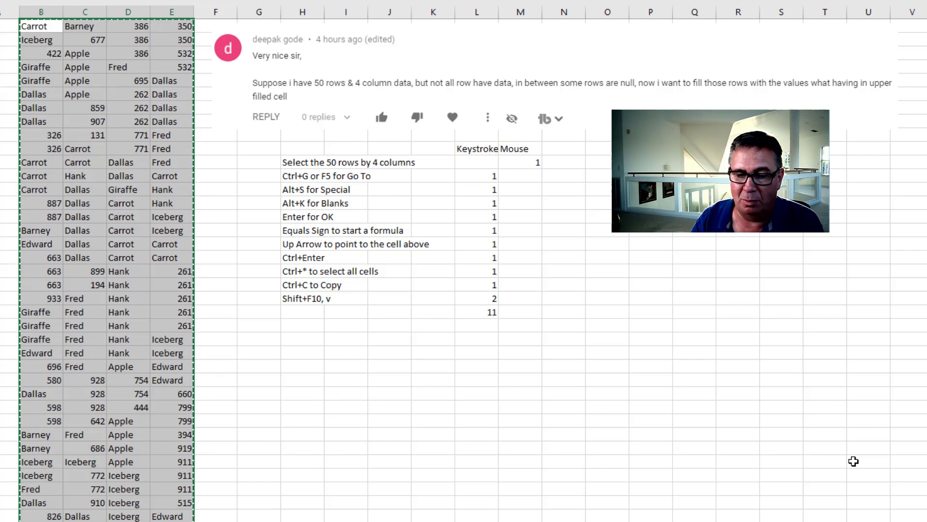
{"action": "key", "text": "shift+F10"}
{"action": "key", "text": "v"}
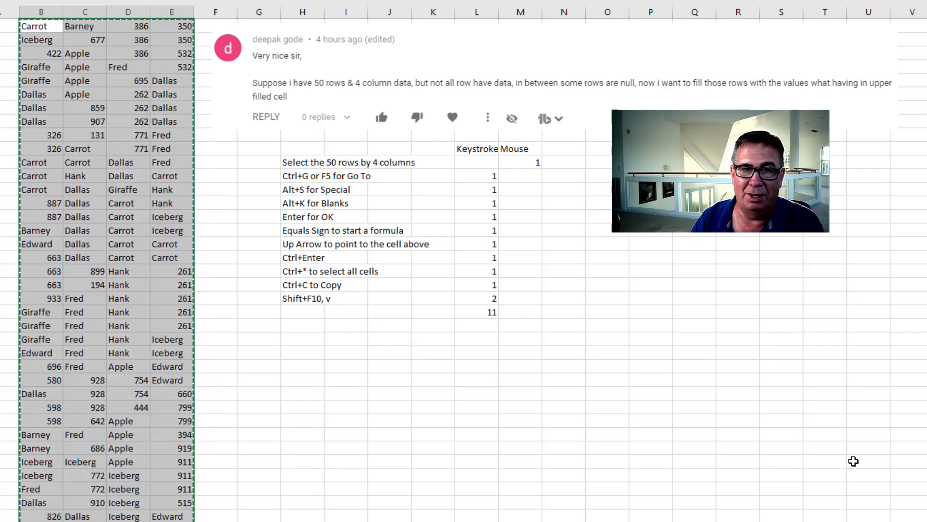